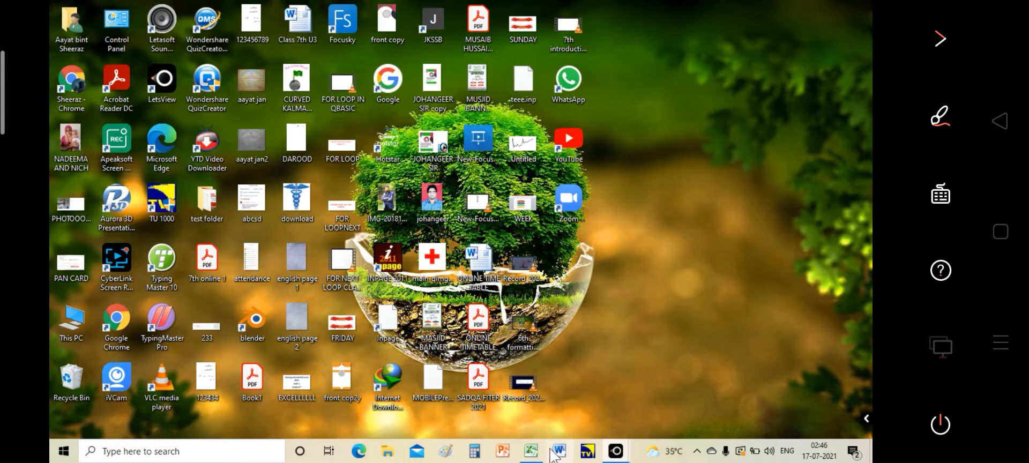
Restore the Book1 workbook window from the taskbar and select cell A1.
{"action": "left_click", "coordinate": [530, 450]}
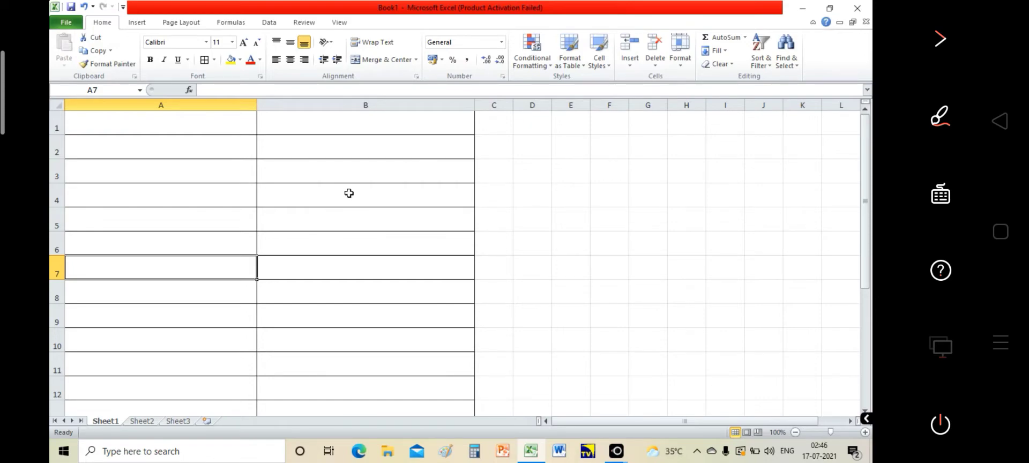
{"action": "left_click", "coordinate": [154, 122]}
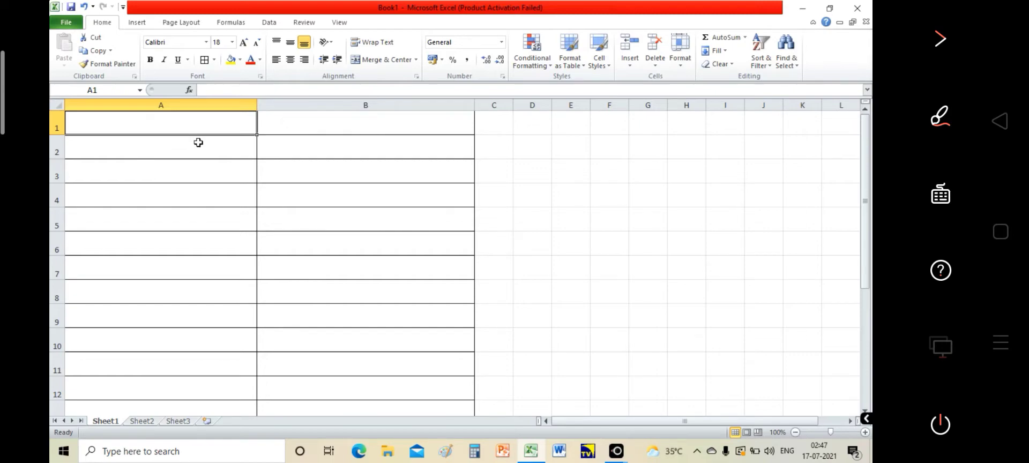
{"action": "left_click", "coordinate": [284, 148]}
{"action": "left_click", "coordinate": [304, 127]}
{"action": "left_click", "coordinate": [317, 178]}
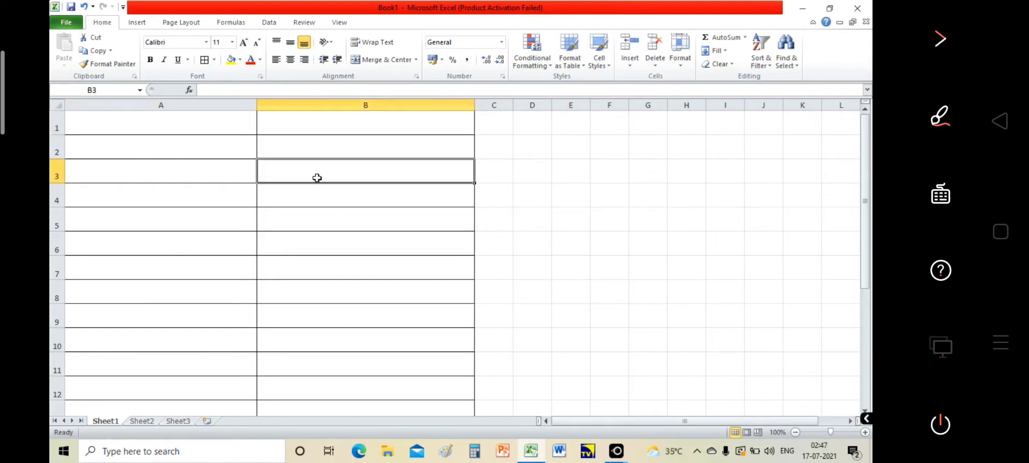
{"action": "left_click", "coordinate": [316, 190]}
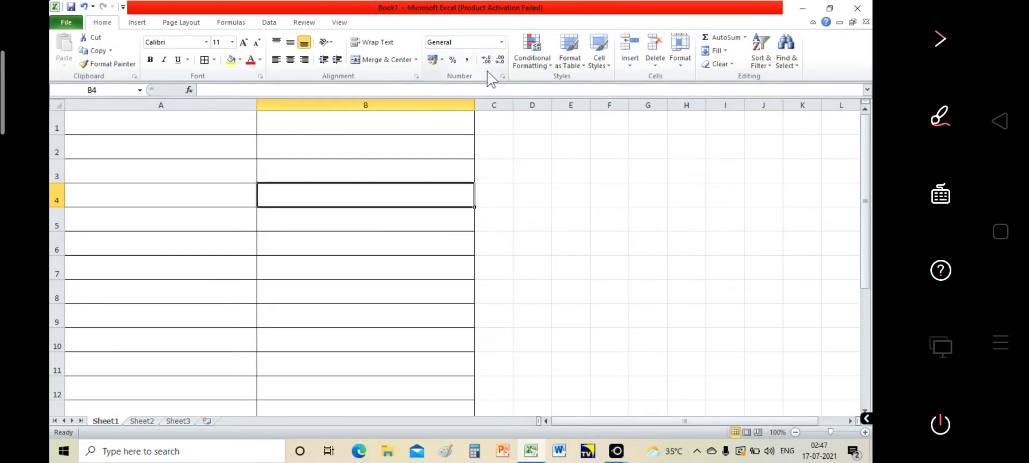
{"action": "left_click", "coordinate": [186, 130]}
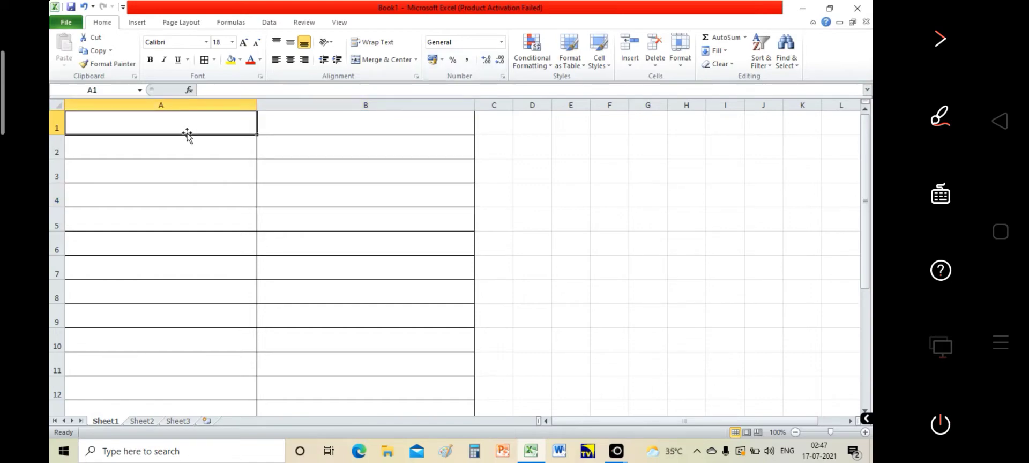
Enter 1000, 2000 and 3000 in cells A1 to A3.
{"action": "type", "text": "1000"}
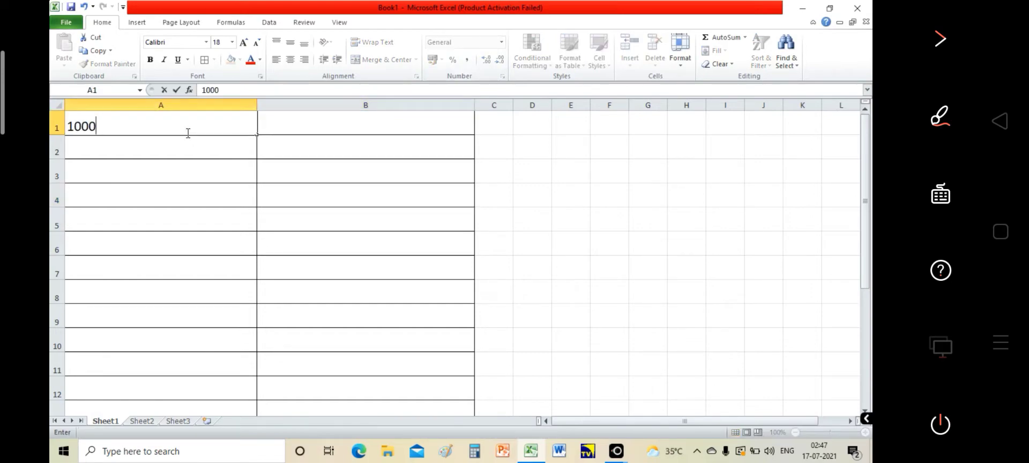
{"action": "key", "text": "Return"}
{"action": "type", "text": "2000"}
{"action": "key", "text": "Return"}
{"action": "type", "text": "3000"}
{"action": "key", "text": "Return"}
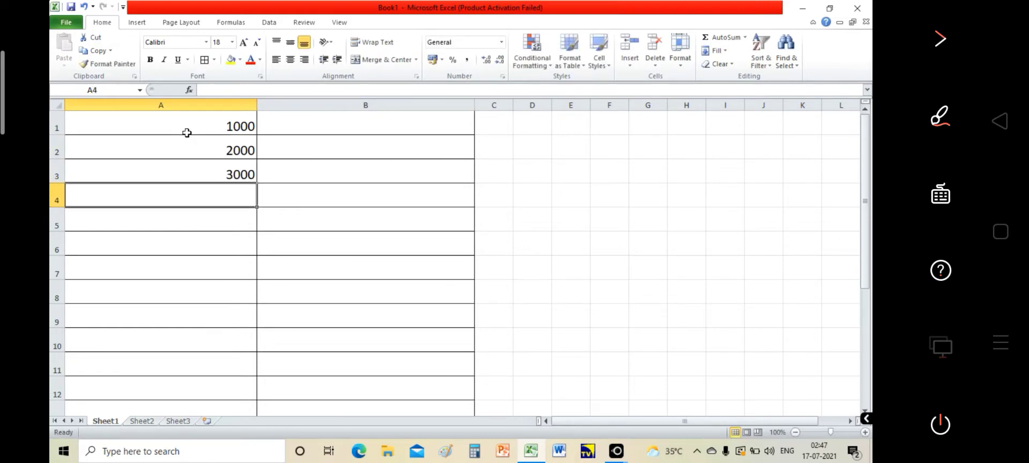
Enter 75000, 12800, 1050000 and 452000 in cells A4 to A7.
{"action": "type", "text": "7500"}
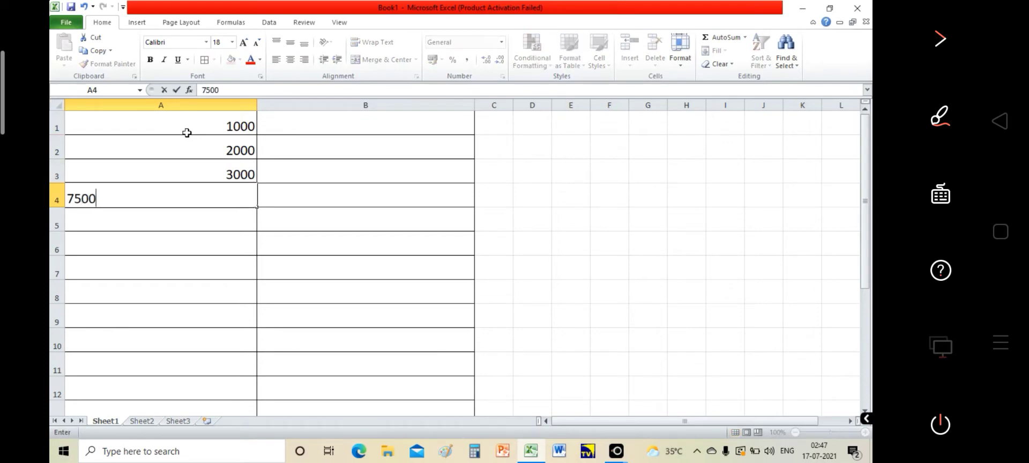
{"action": "type", "text": "0"}
{"action": "key", "text": "Return"}
{"action": "type", "text": "12800"}
{"action": "key", "text": "Return"}
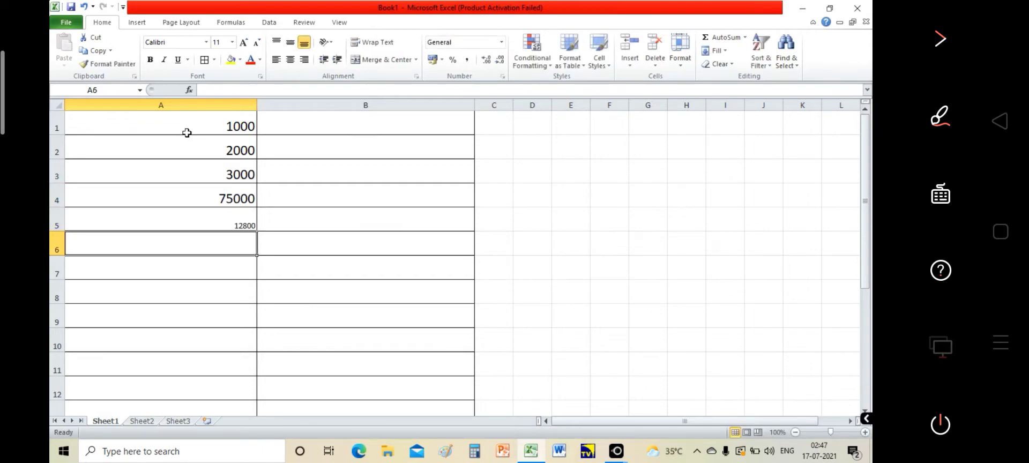
{"action": "type", "text": "1050000"}
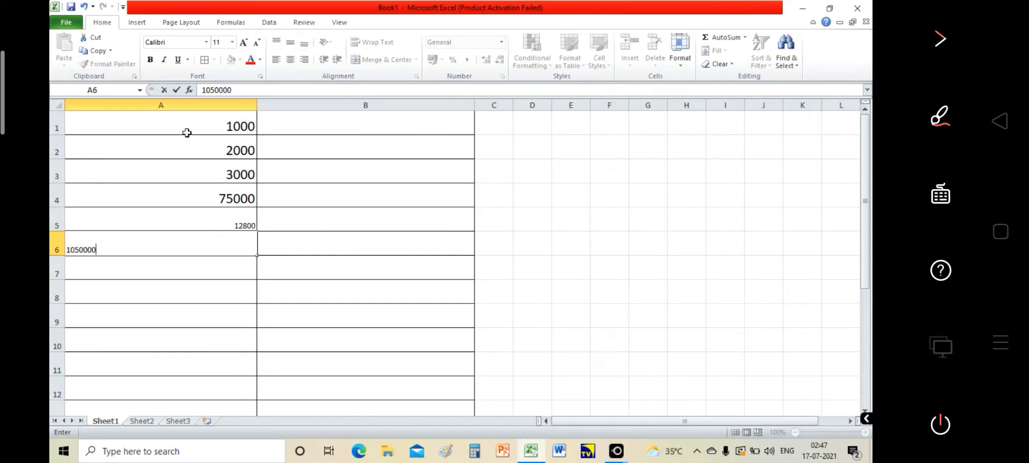
{"action": "key", "text": "Return"}
{"action": "type", "text": "45"}
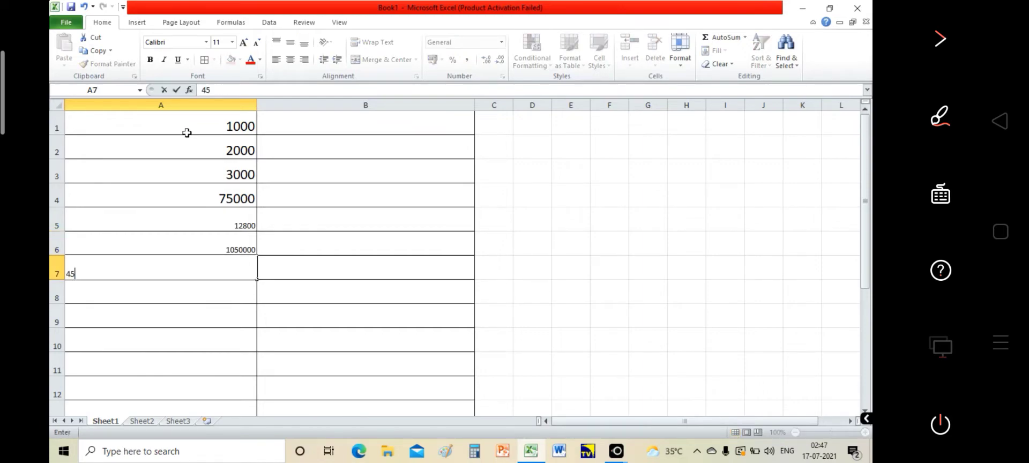
{"action": "type", "text": "2000"}
{"action": "key", "text": "Return"}
Copy the 75000 cell's large font onto A1:A7 with Format Painter.
{"action": "left_click", "coordinate": [233, 201]}
{"action": "left_click", "coordinate": [108, 64]}
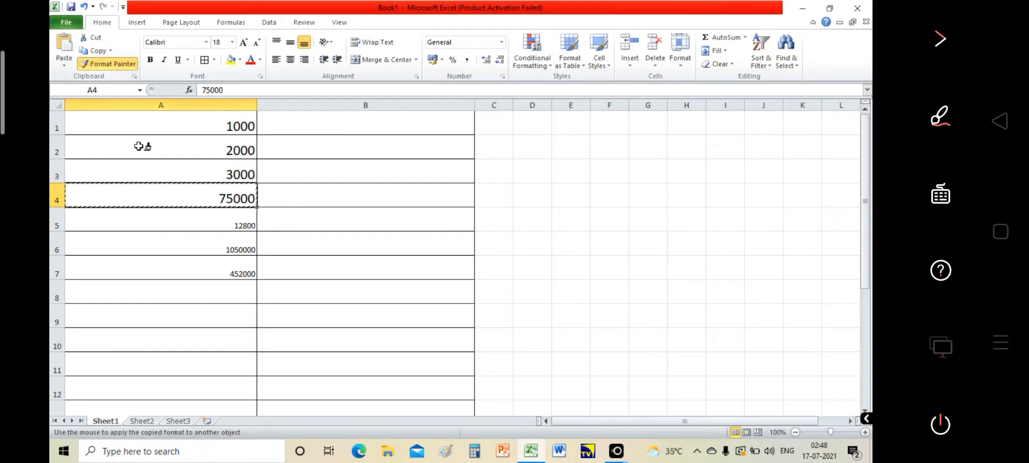
{"action": "left_click_drag", "start_coordinate": [207, 129], "coordinate": [193, 276]}
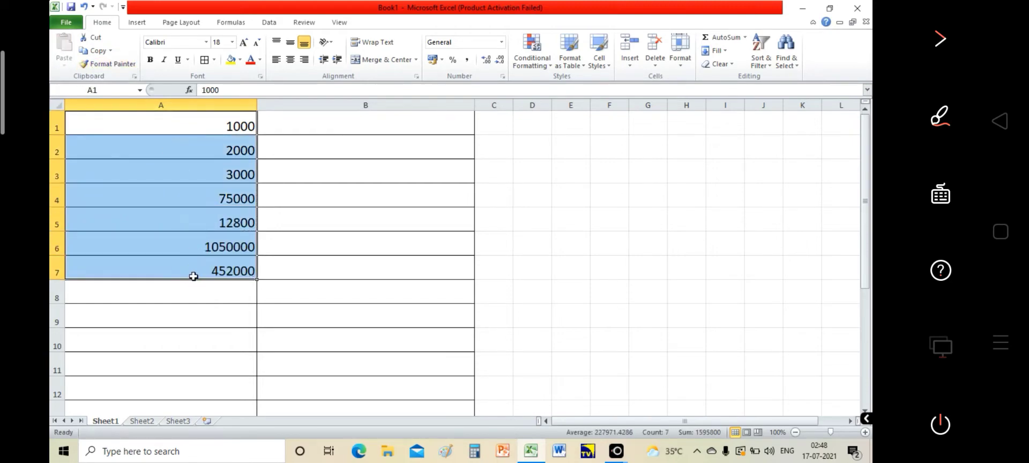
{"action": "left_click", "coordinate": [184, 296]}
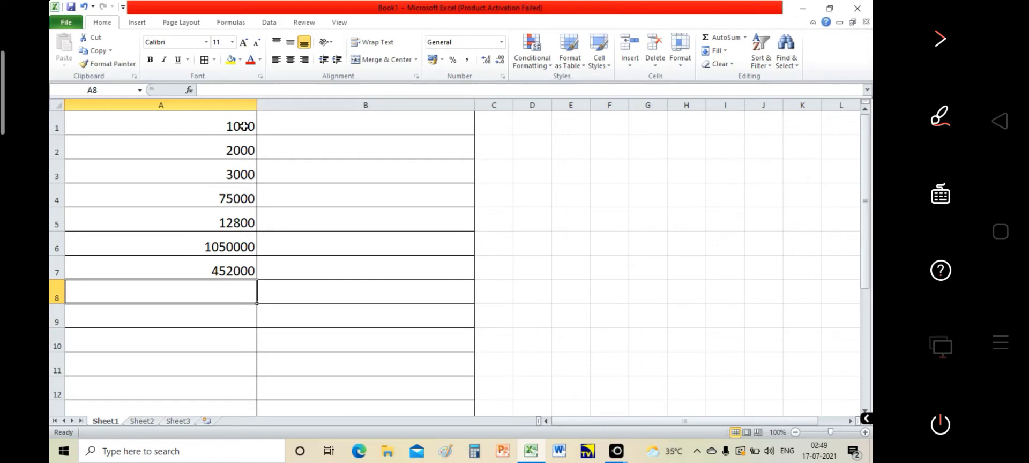
{"action": "left_click", "coordinate": [199, 133]}
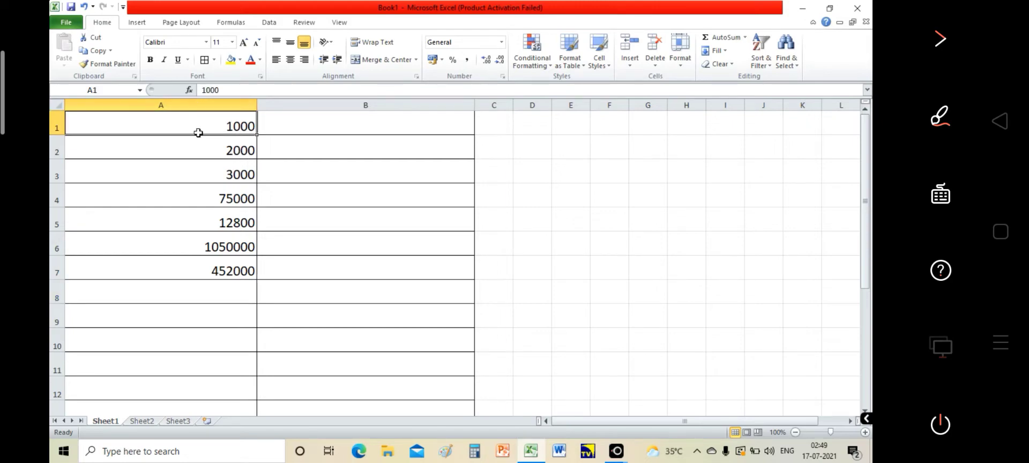
Apply ₹ English (India) accounting format to the amounts in A1:A7.
{"action": "left_click_drag", "start_coordinate": [198, 133], "coordinate": [233, 269]}
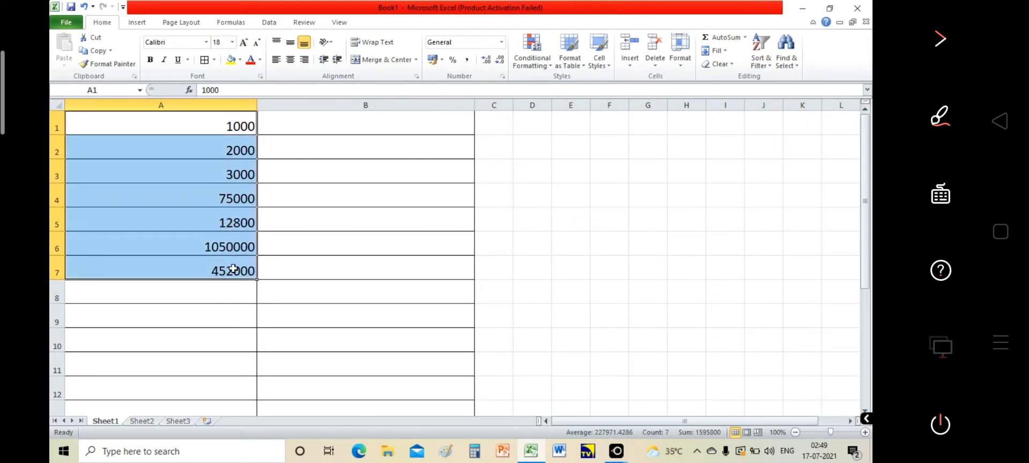
{"action": "left_click", "coordinate": [443, 58]}
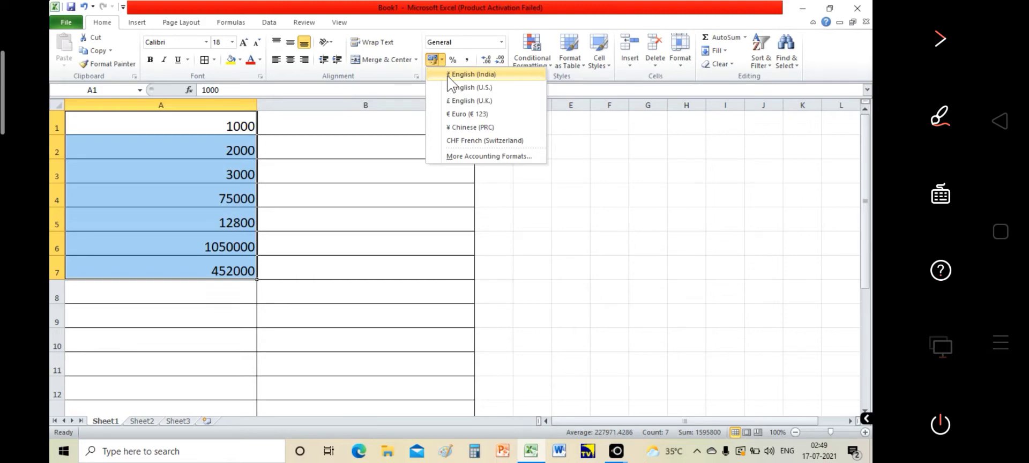
{"action": "left_click", "coordinate": [452, 76]}
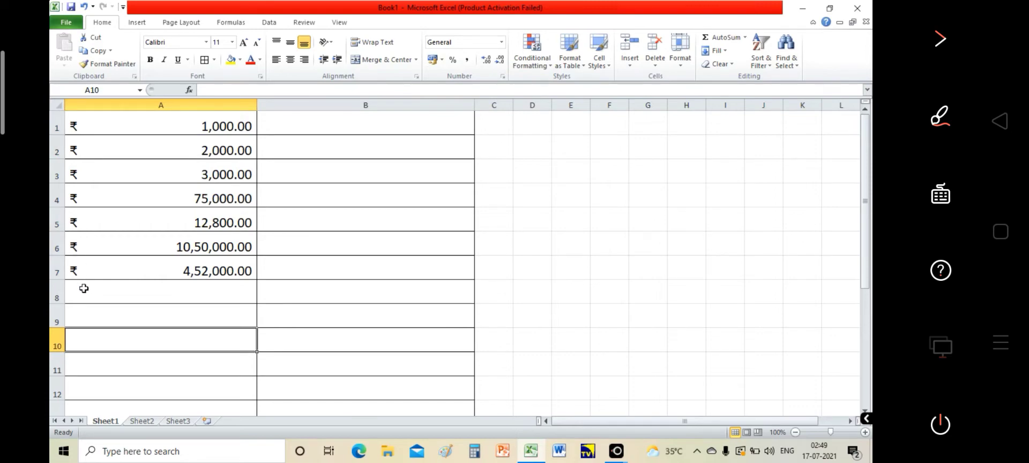
Reformat A1:A7 as accounting with the ¥ Chinese (PRC) currency symbol.
{"action": "mouse_move", "coordinate": [119, 126]}
{"action": "left_mouse_down"}
{"action": "mouse_move", "coordinate": [184, 190]}
{"action": "mouse_move", "coordinate": [187, 262]}
{"action": "left_mouse_up"}
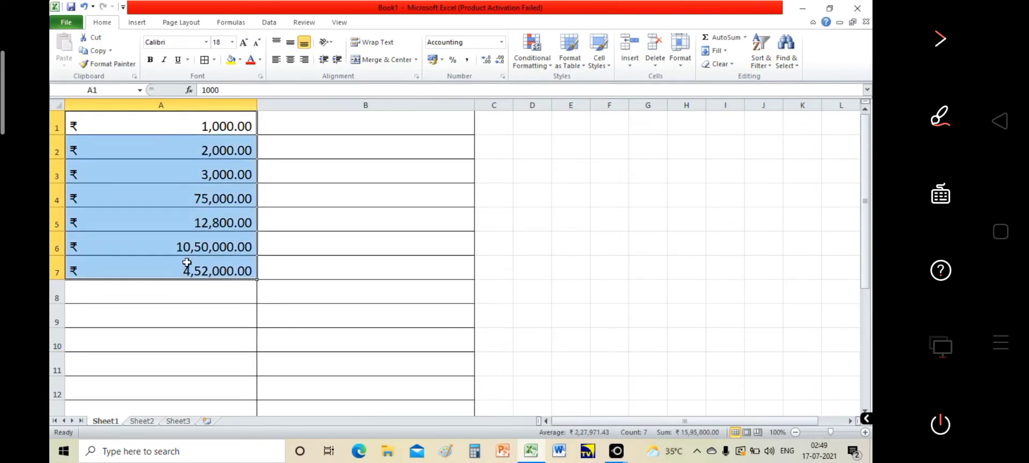
{"action": "left_click", "coordinate": [443, 60]}
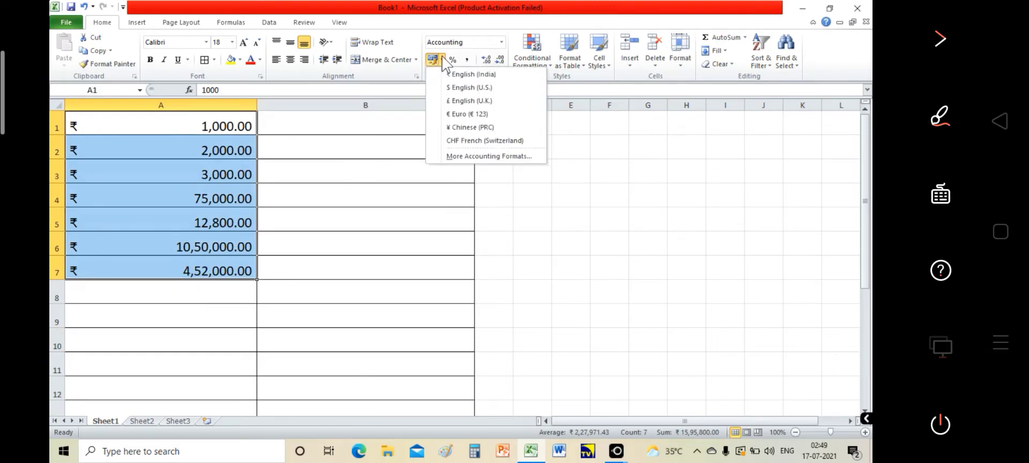
{"action": "left_click", "coordinate": [459, 89]}
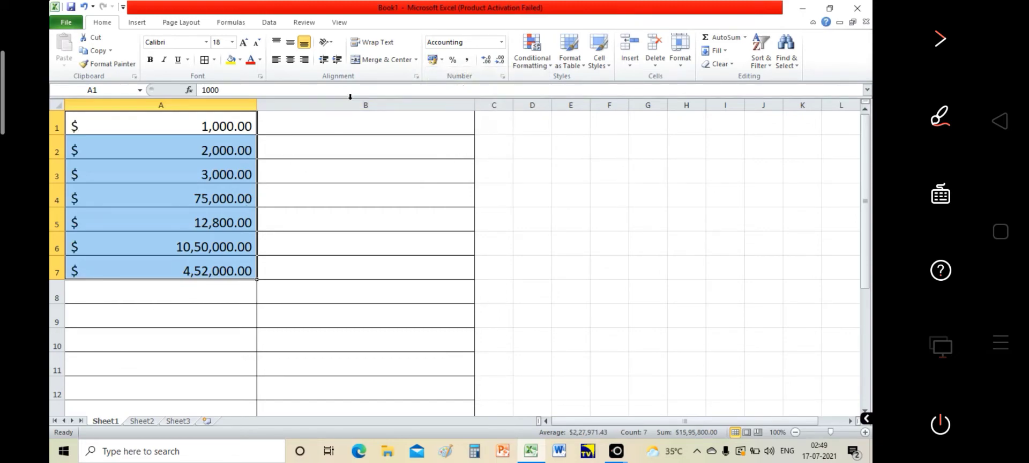
{"action": "left_click", "coordinate": [443, 60]}
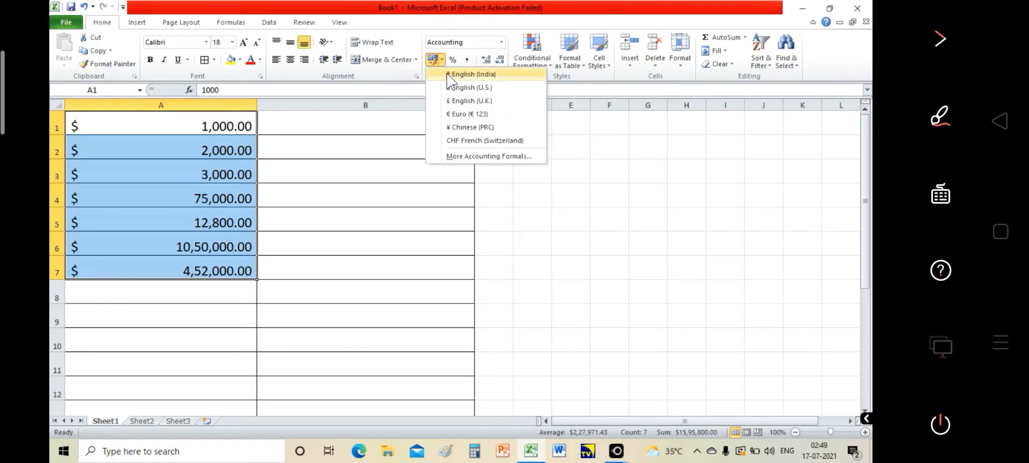
{"action": "left_click", "coordinate": [488, 128]}
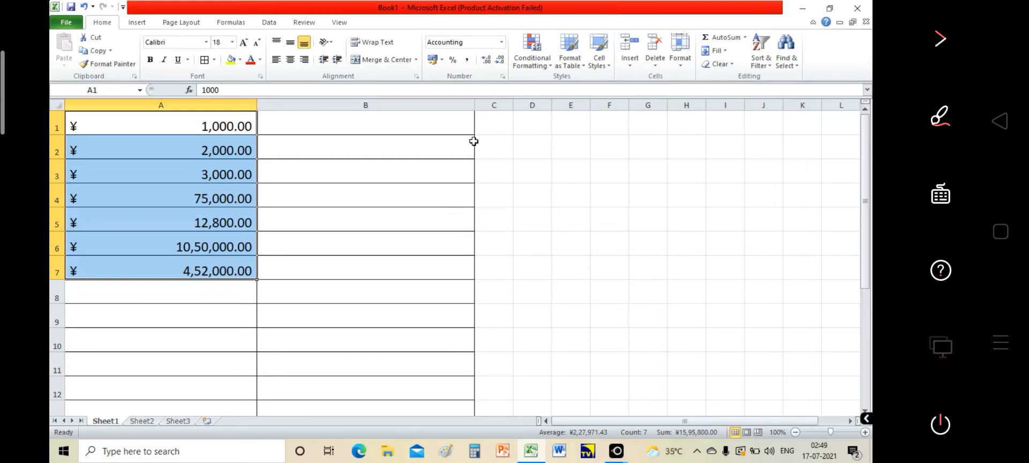
Apply Percent Style to A1:A7, showing values like 105000000%.
{"action": "left_click", "coordinate": [453, 60]}
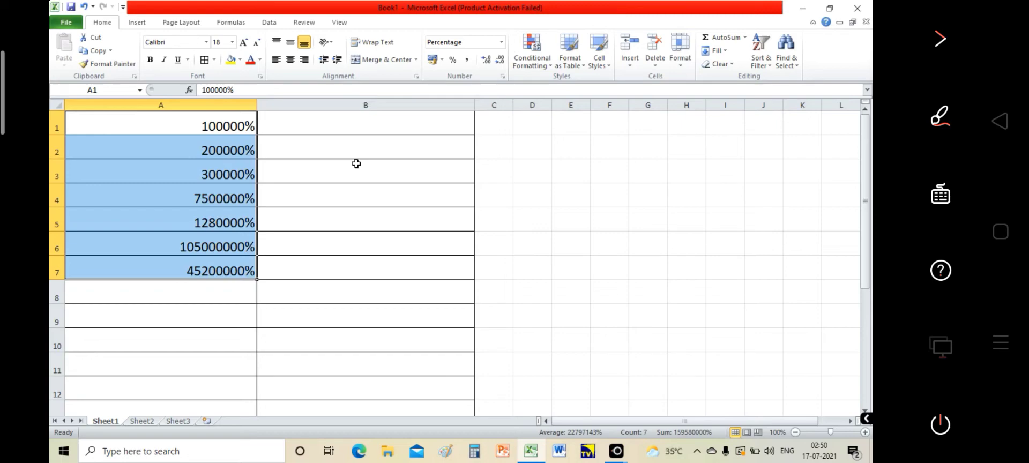
Apply Comma Style so A1:A7 show two decimals and no currency symbol.
{"action": "left_click", "coordinate": [470, 60]}
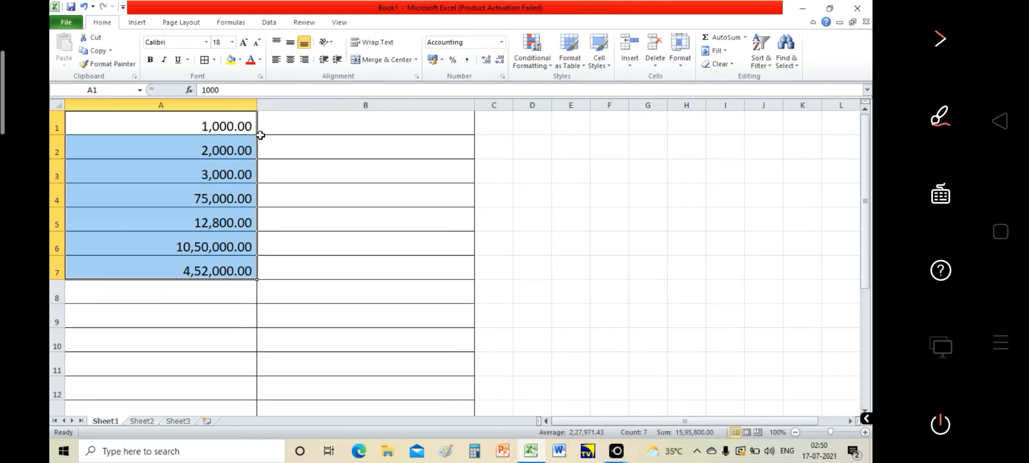
Adjust A1:A7's decimal places until four show, e.g. 10,50,000.0000.
{"action": "left_click", "coordinate": [483, 60]}
{"action": "left_click", "coordinate": [484, 60]}
{"action": "left_click", "coordinate": [483, 60]}
{"action": "left_click", "coordinate": [484, 60]}
{"action": "left_click", "coordinate": [484, 60]}
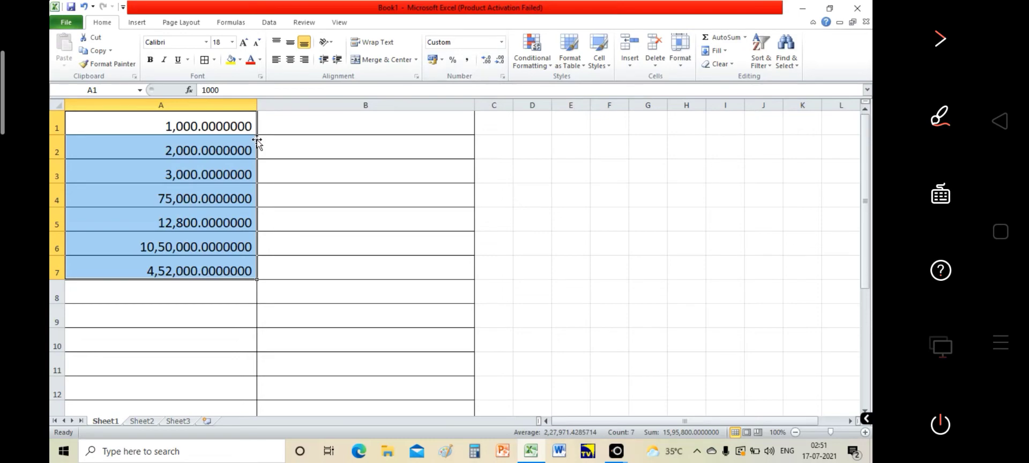
{"action": "left_click", "coordinate": [495, 60]}
{"action": "left_click", "coordinate": [495, 60]}
{"action": "left_click", "coordinate": [495, 59]}
{"action": "left_click", "coordinate": [496, 59]}
{"action": "left_click", "coordinate": [495, 60]}
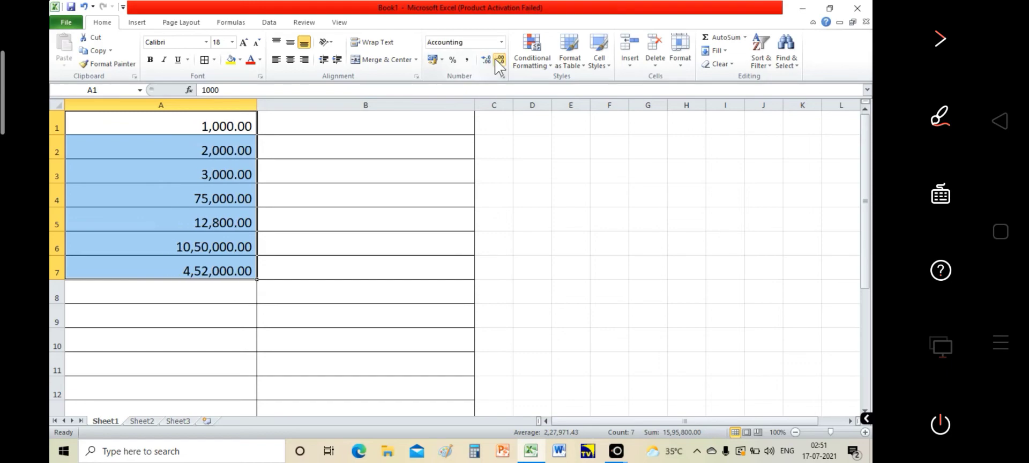
{"action": "left_click", "coordinate": [495, 59]}
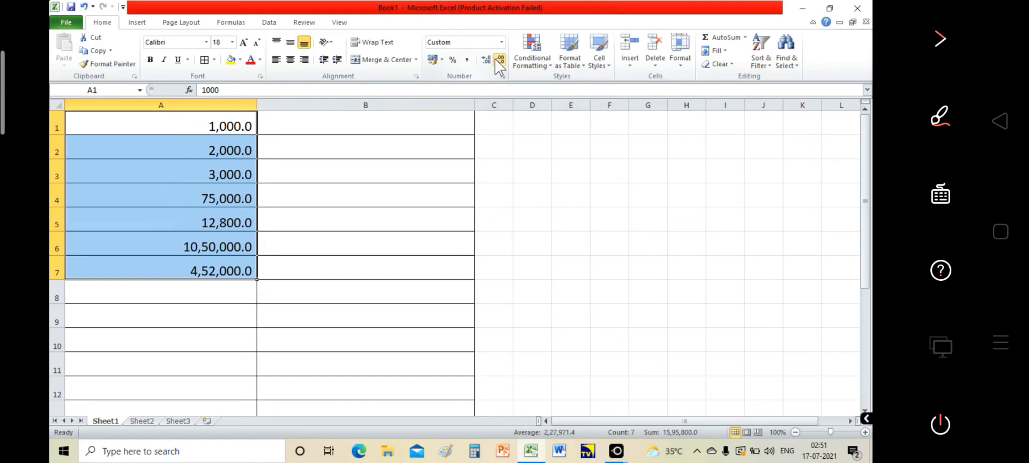
{"action": "left_click", "coordinate": [486, 60]}
{"action": "left_click", "coordinate": [486, 60]}
{"action": "left_click", "coordinate": [485, 60]}
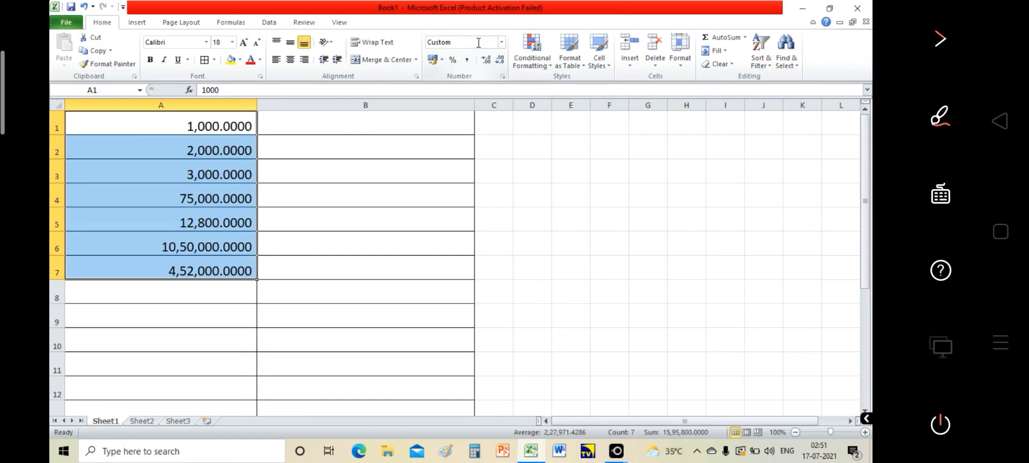
Set A1:A7 to General, then to ₹ Currency format with two decimals.
{"action": "left_click", "coordinate": [501, 42]}
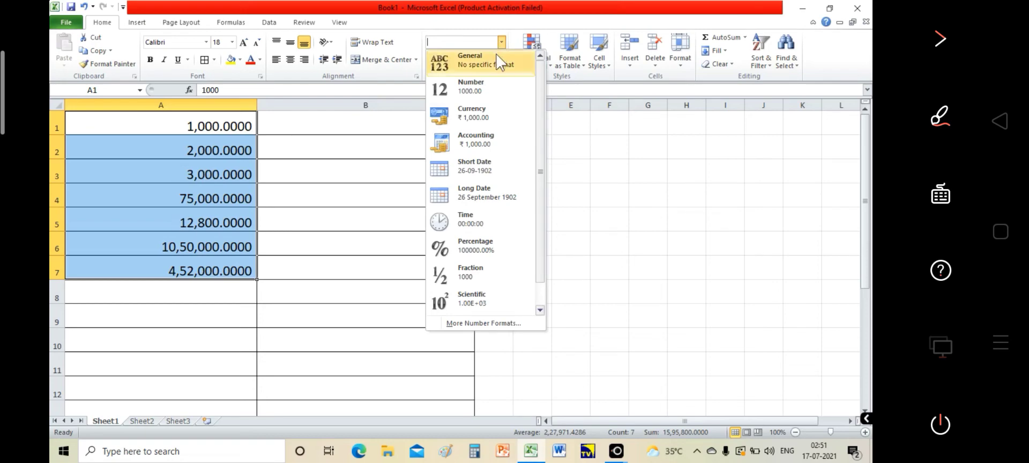
{"action": "left_click", "coordinate": [494, 57]}
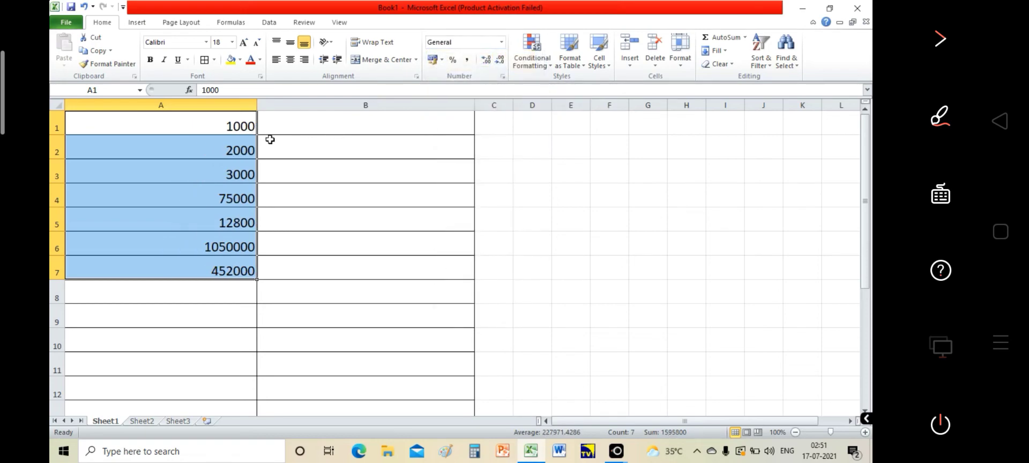
{"action": "left_click", "coordinate": [501, 42]}
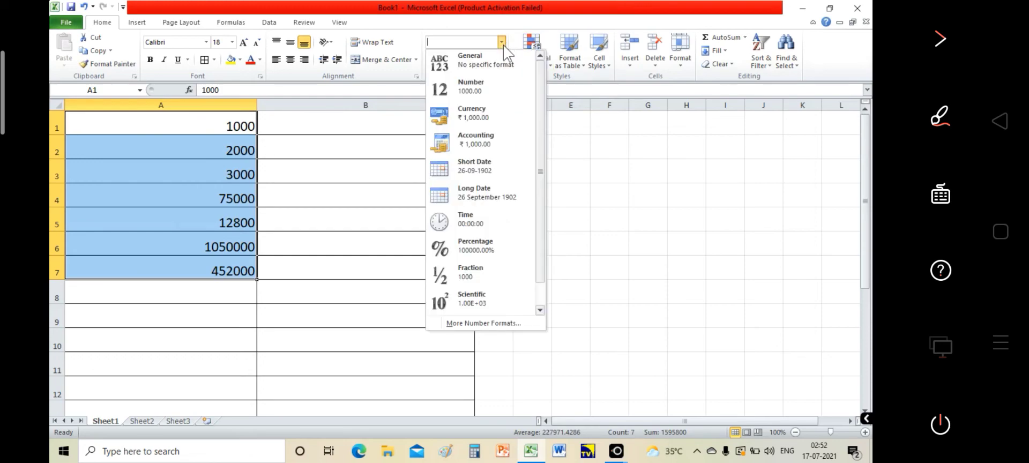
{"action": "left_click", "coordinate": [477, 108]}
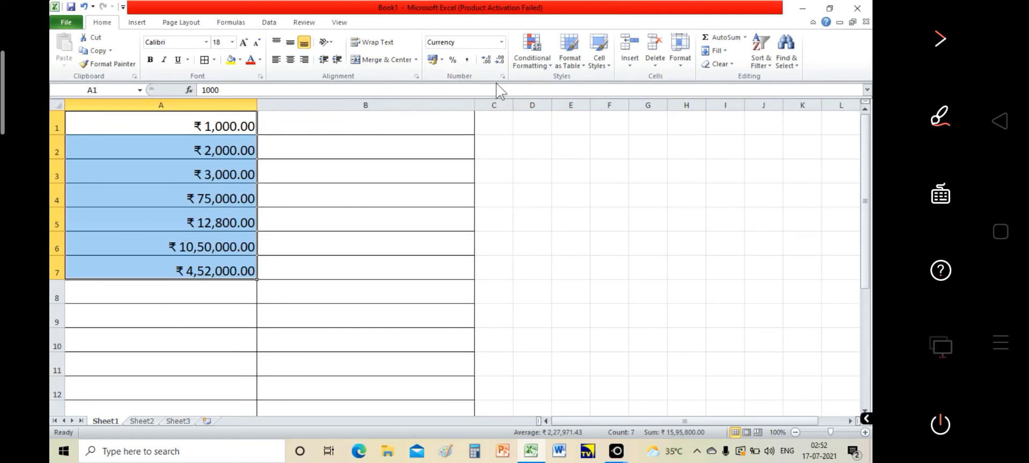
{"action": "left_click", "coordinate": [502, 42]}
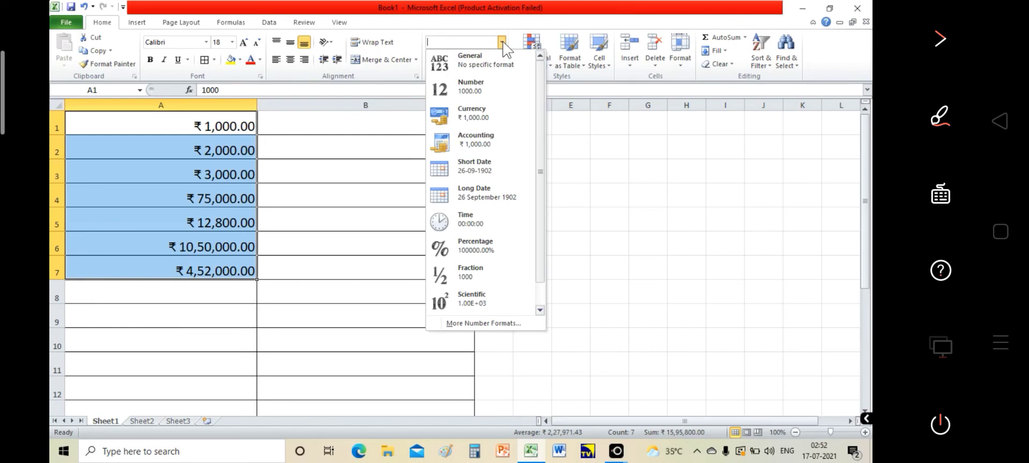
Format A1:A7 as Percentage, then as Scientific notation like 1.05E+06.
{"action": "left_click", "coordinate": [485, 250]}
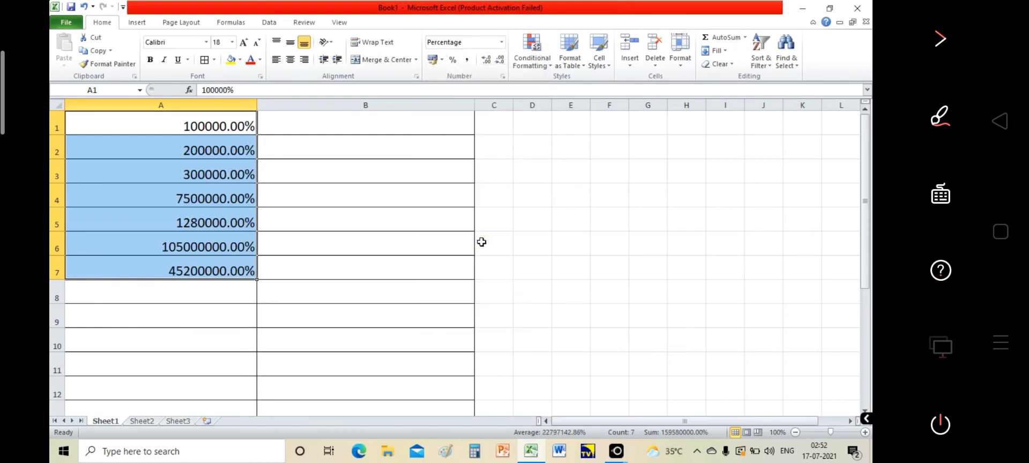
{"action": "left_click", "coordinate": [500, 41]}
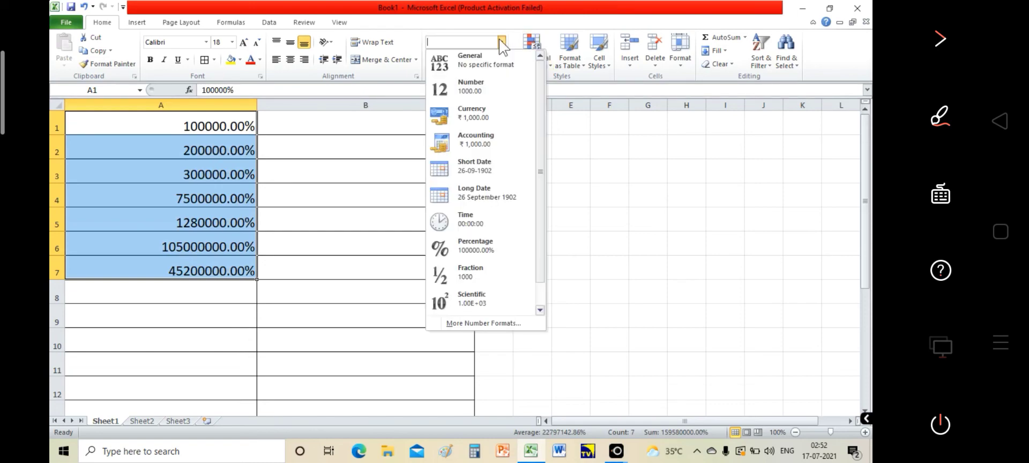
{"action": "left_click", "coordinate": [487, 304]}
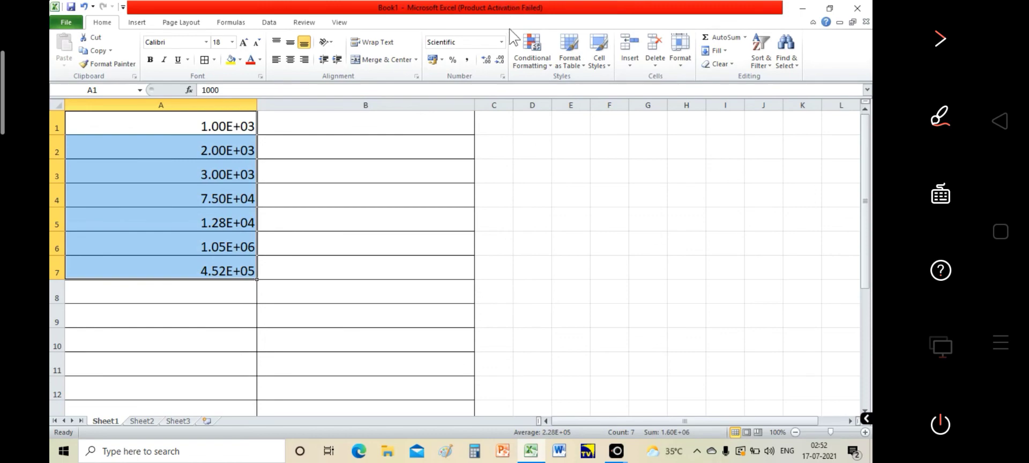
{"action": "left_click", "coordinate": [501, 43]}
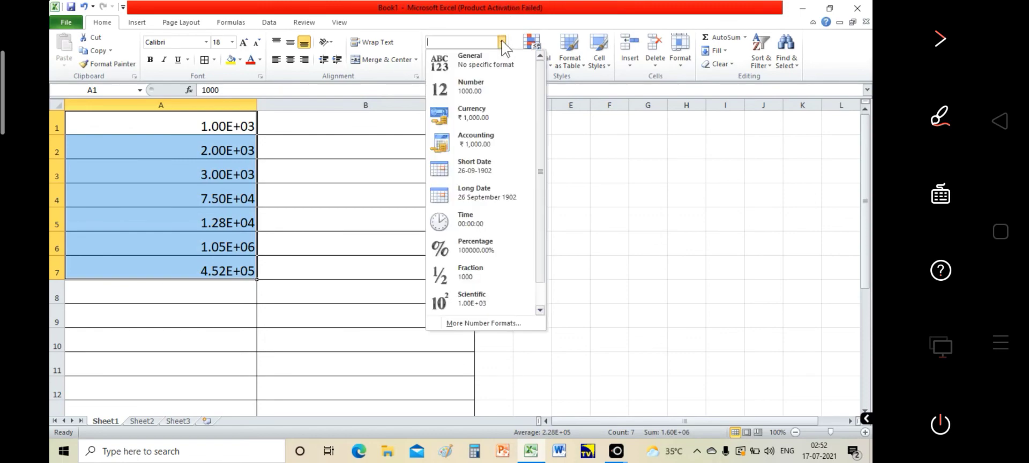
Show the A1:A7 amounts as Short Date, then switch them back to General.
{"action": "left_click", "coordinate": [484, 161]}
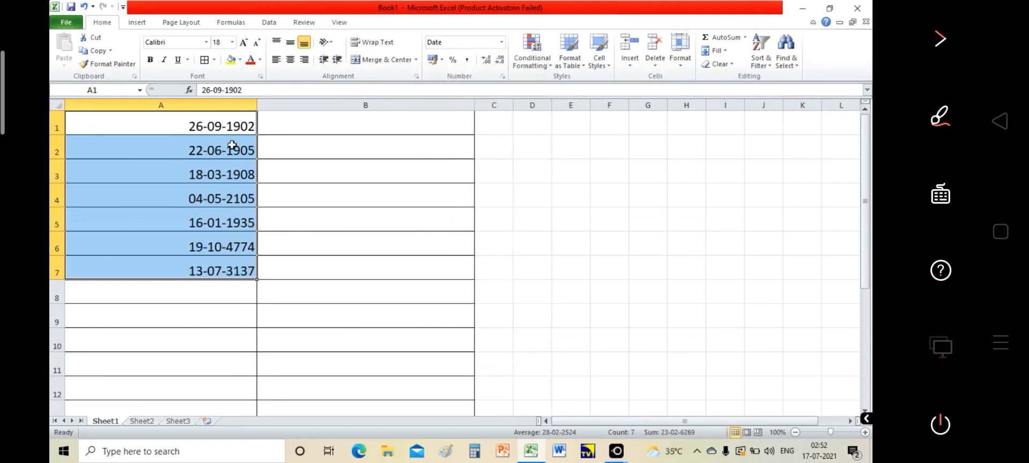
{"action": "left_click", "coordinate": [502, 47]}
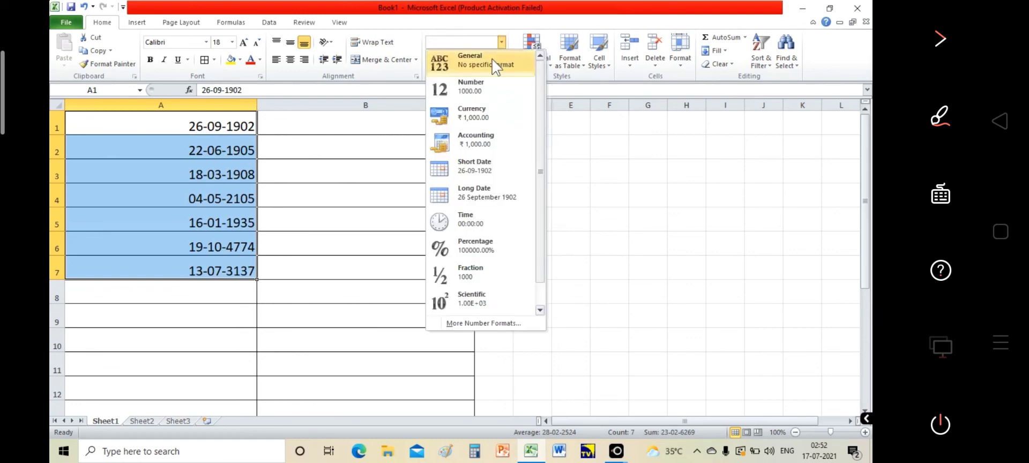
{"action": "left_click", "coordinate": [506, 63]}
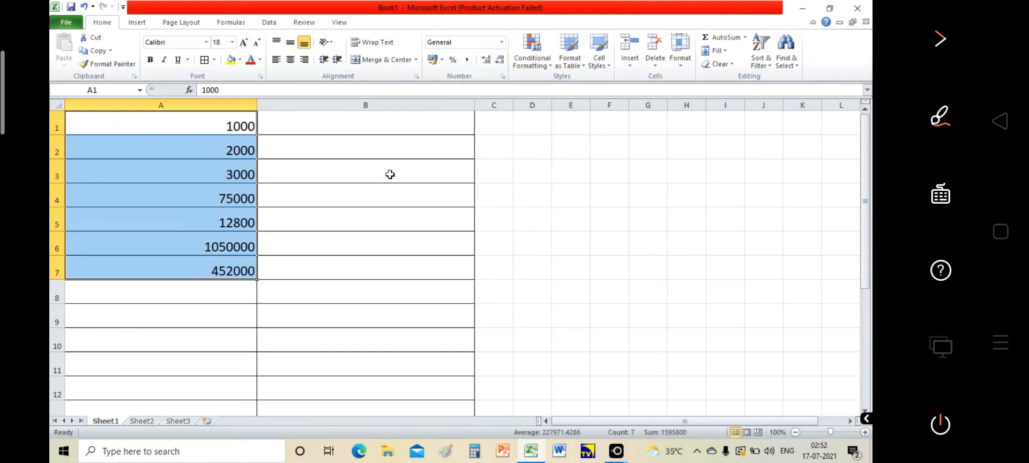